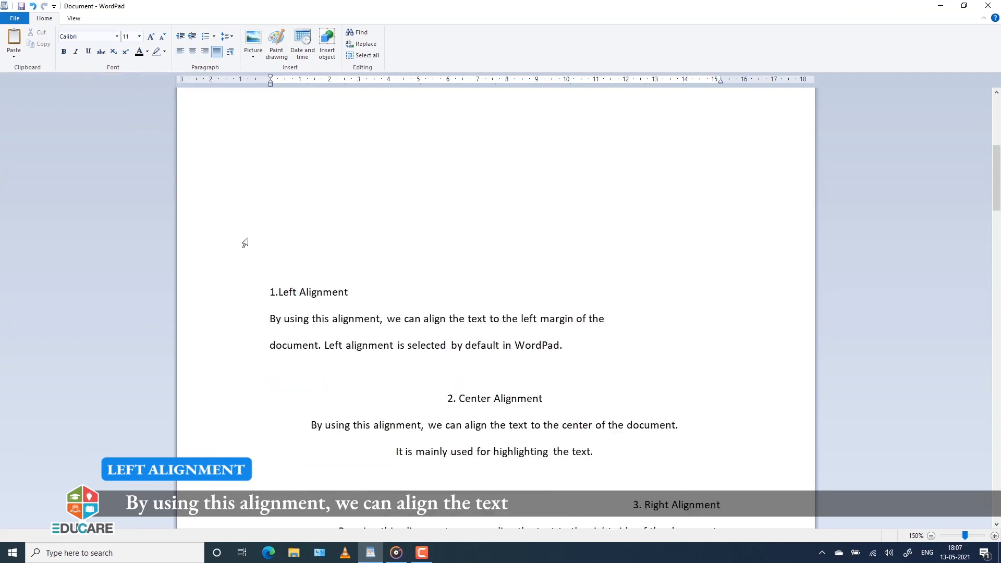
- Highlight the left, center, right and justify alignment sample paragraphs in turn to examine how each is aligned
scroll(524, 279, down, 3)
drag(567, 263, 270, 208)
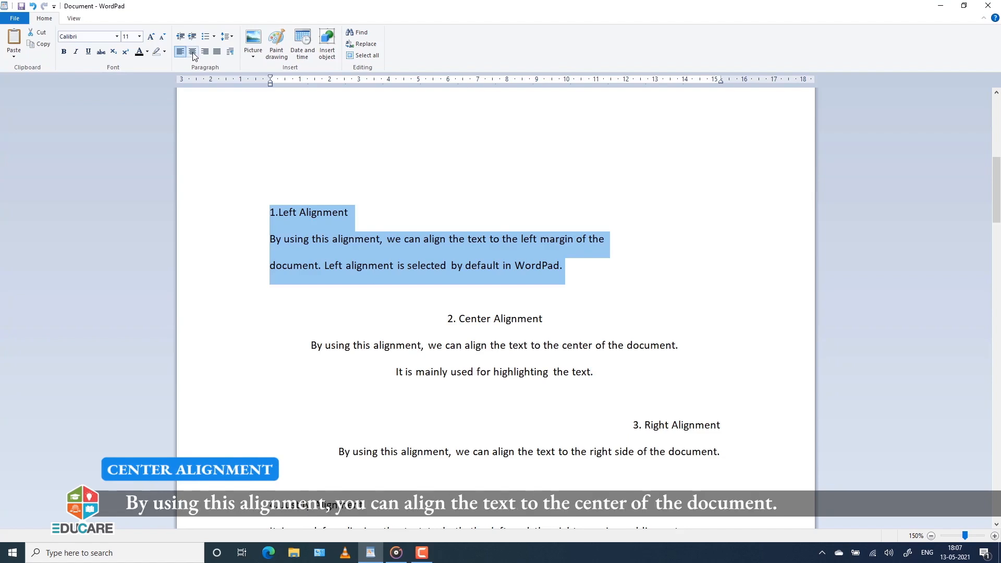
triple_click(447, 319)
drag(596, 372, 445, 319)
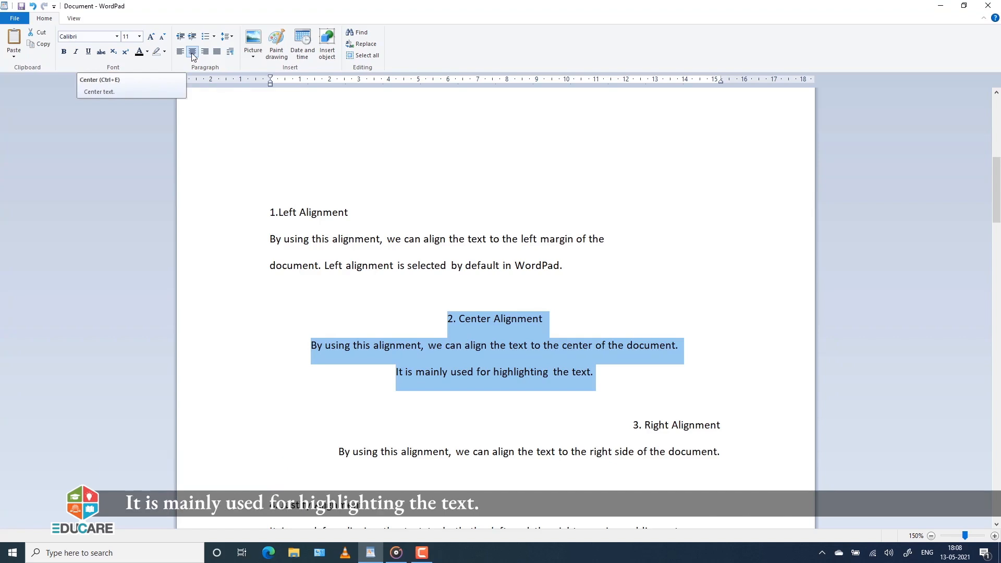
scroll(458, 277, down, 5)
drag(635, 182, 719, 215)
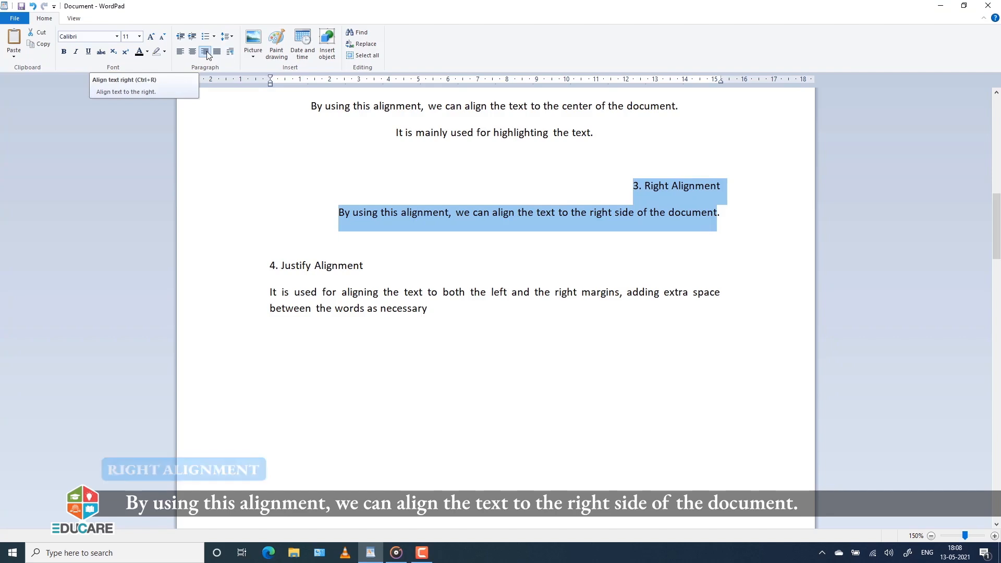
drag(432, 313, 269, 265)
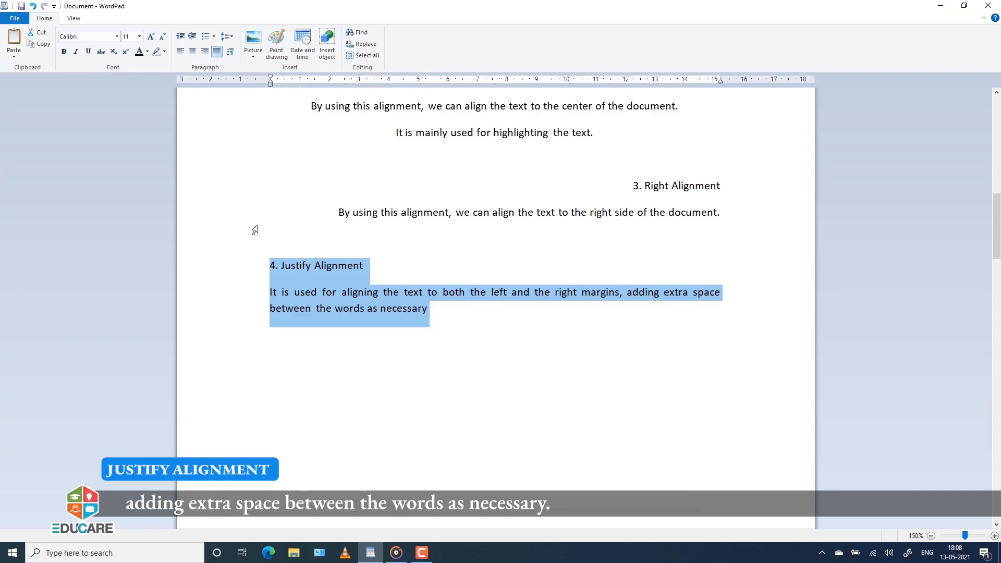
- Look through the bullet and numbering styles available for lists
scroll(389, 347, down, 5)
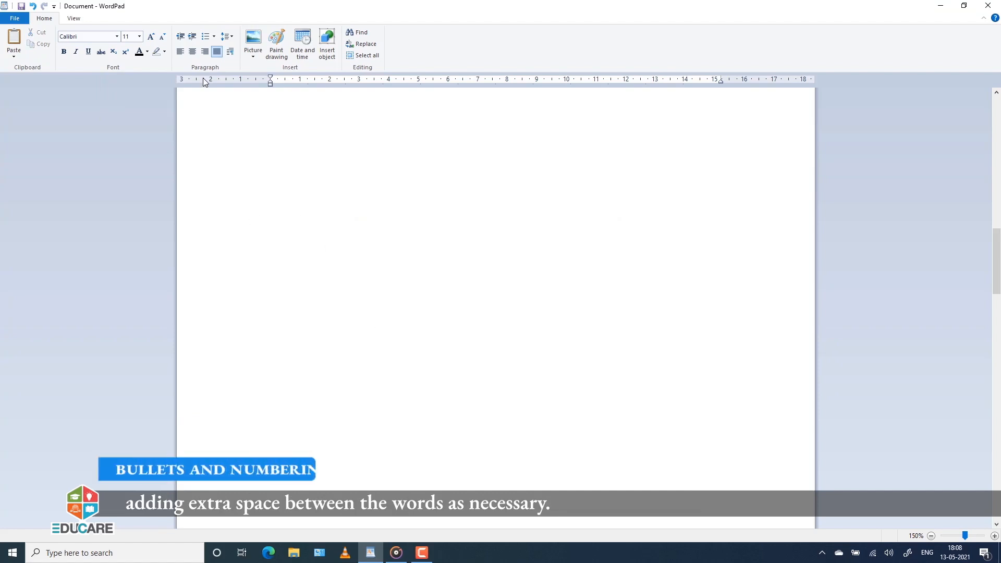
click(213, 38)
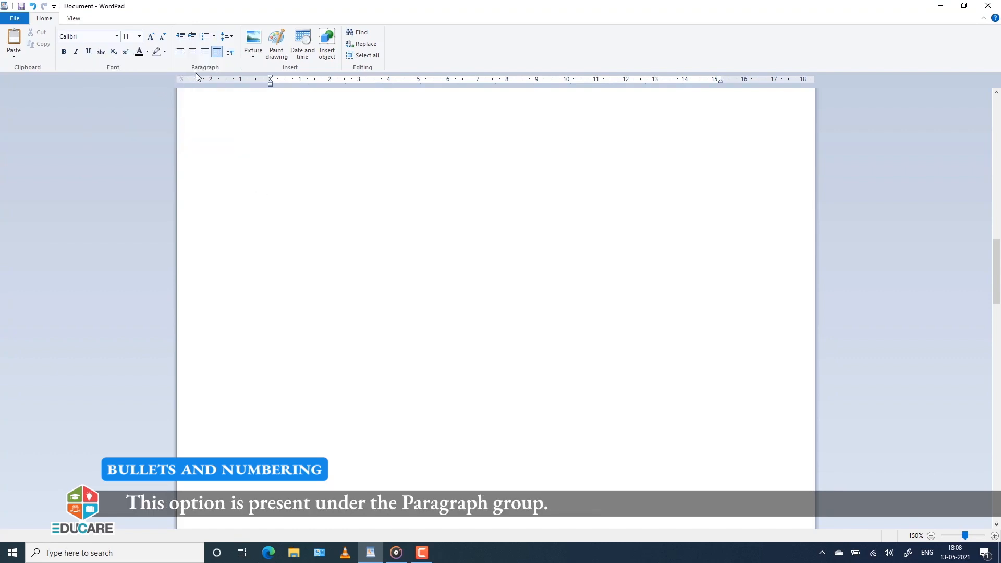
click(214, 37)
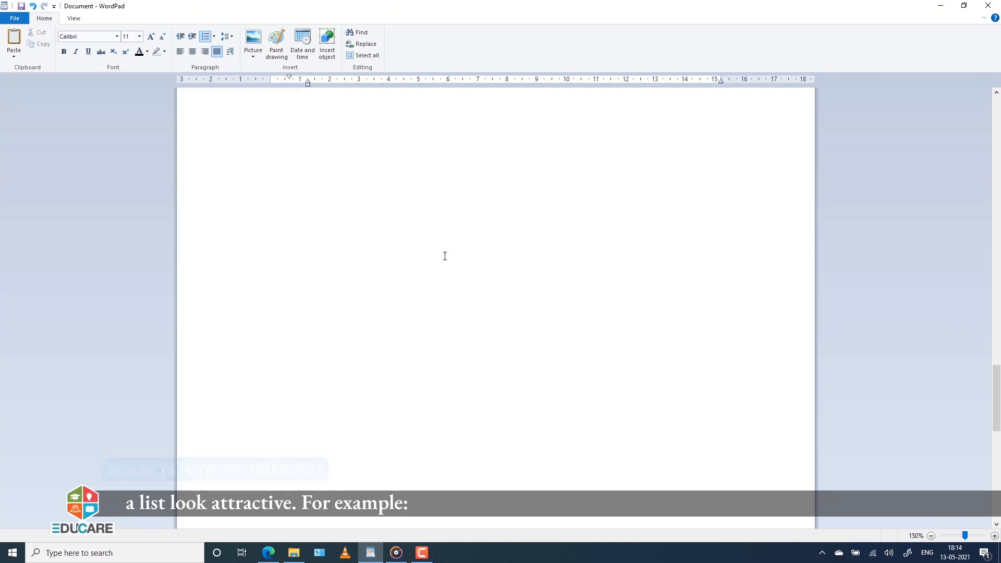
- Check the available line spacing options and examine the line spacing sample paragraphs further down the document
click(232, 37)
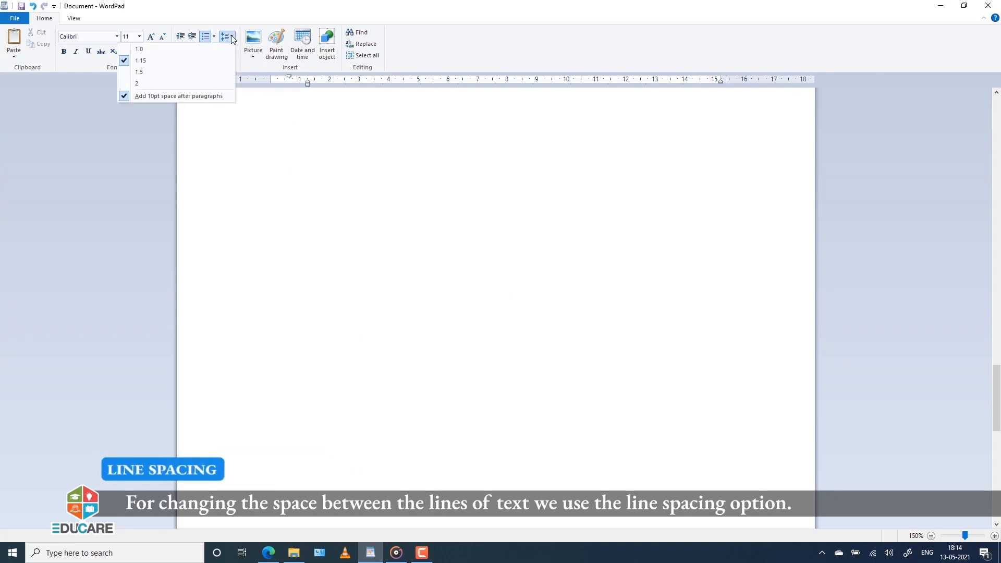
click(243, 159)
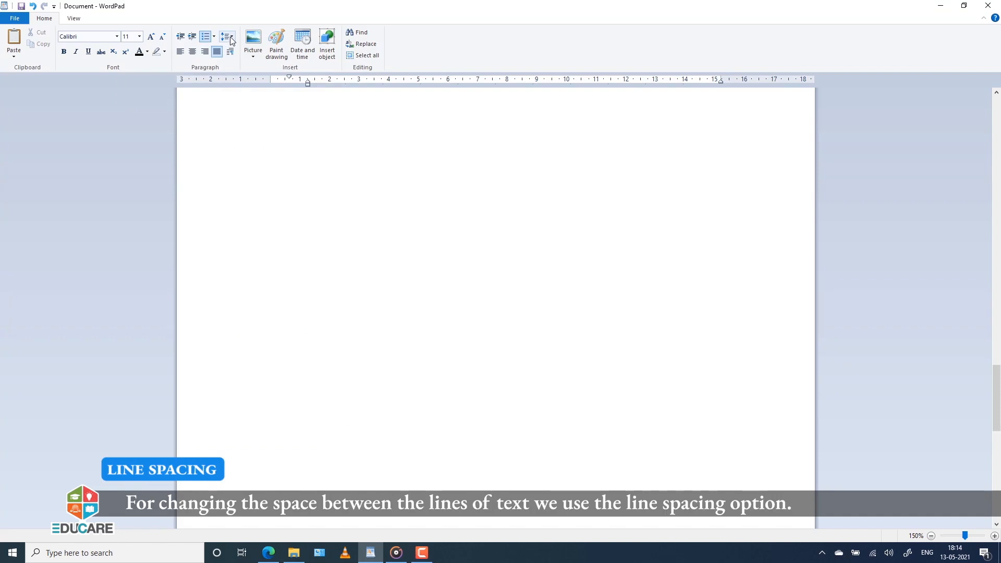
scroll(350, 261, down, 2)
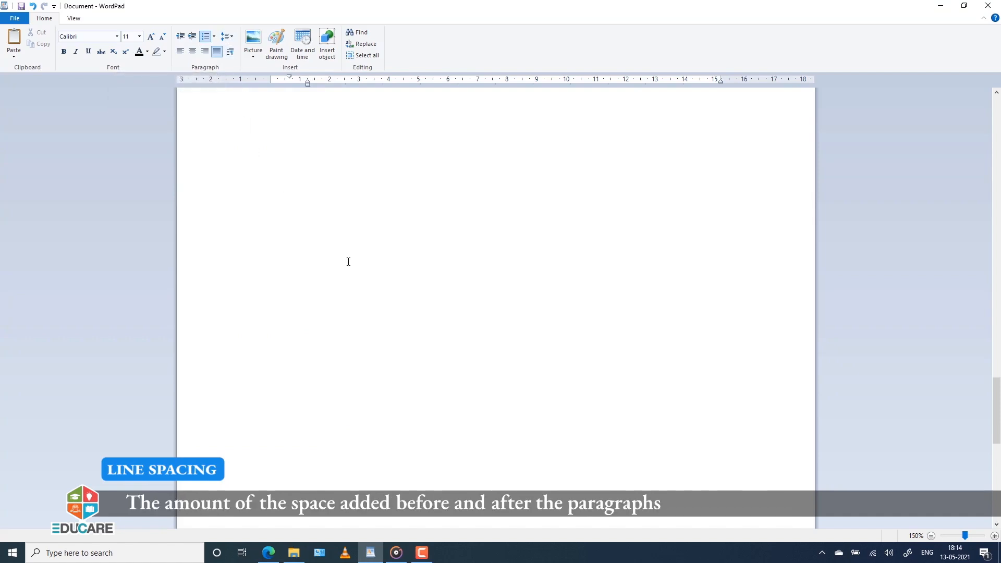
scroll(348, 263, down, 3)
scroll(347, 264, down, 3)
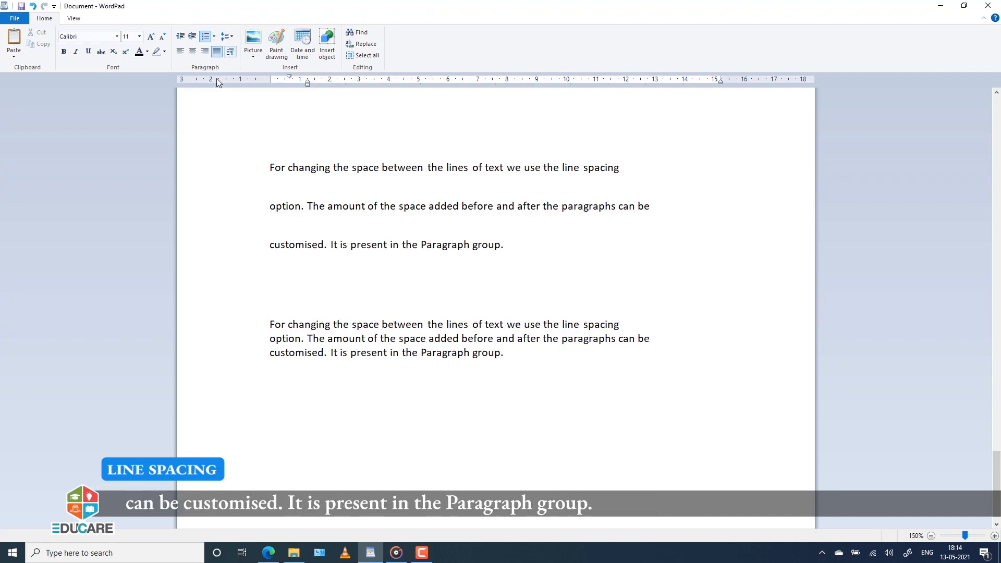
- Cut "option. The amount of" from the second line of the widely spaced sample paragraph
scroll(296, 398, down, 1)
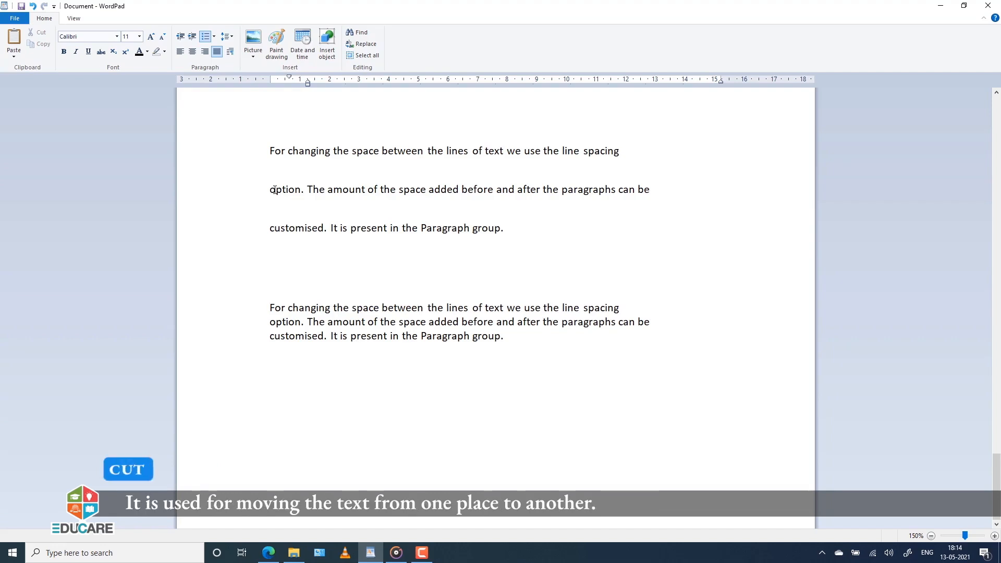
drag(270, 190, 381, 184)
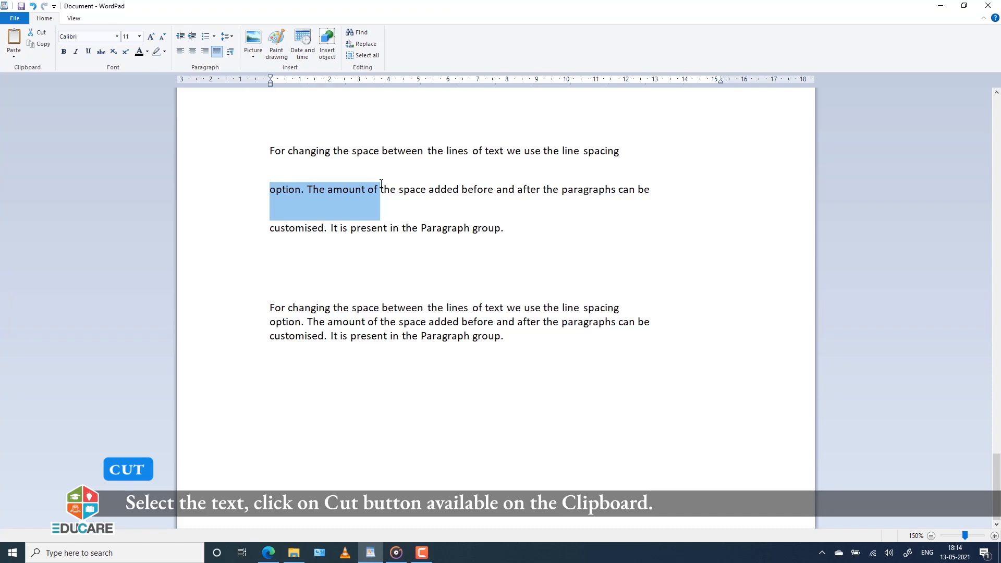
click(44, 34)
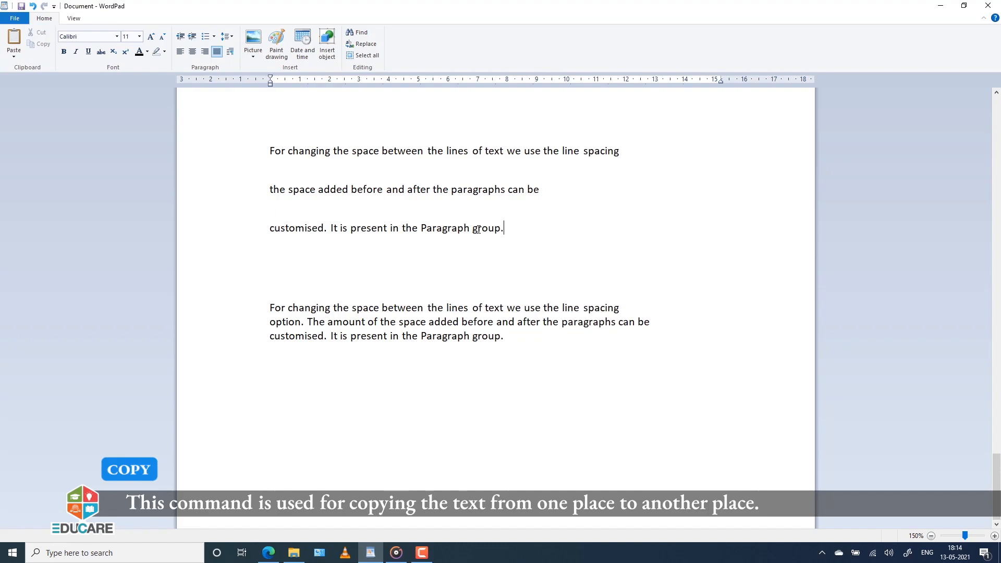
- Copy the line "customised. It is present in the Paragraph group." from the widely spaced sample and paste it a few lines below the last paragraph
drag(478, 229, 294, 228)
key(ctrl+c)
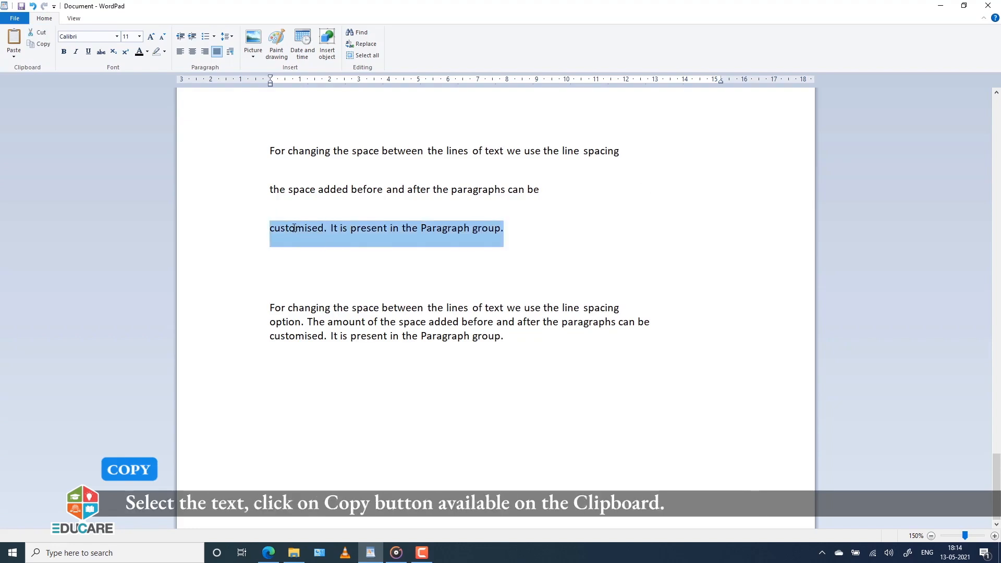
click(49, 46)
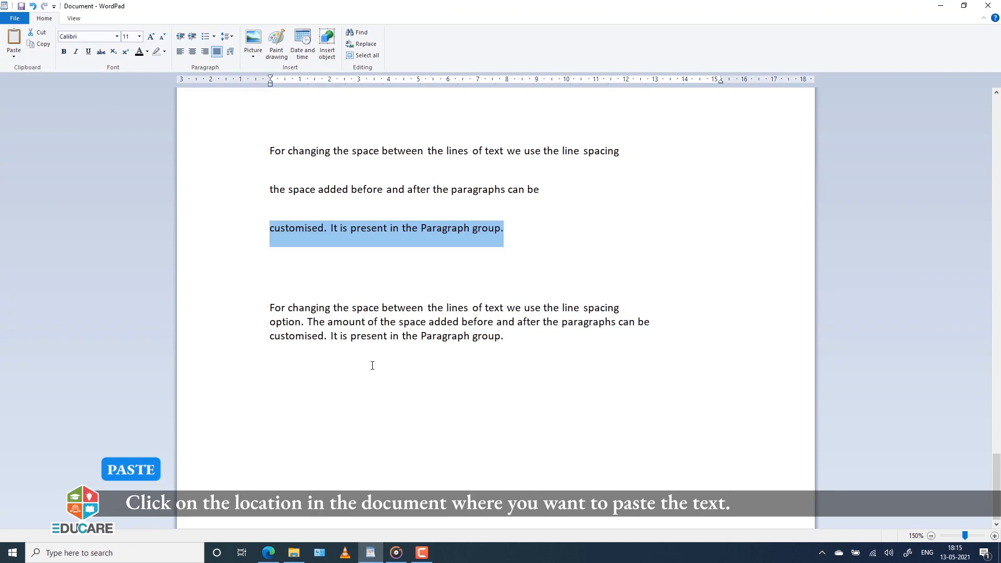
click(302, 363)
key(Return)
key(Return)
key(Return)
key(Return)
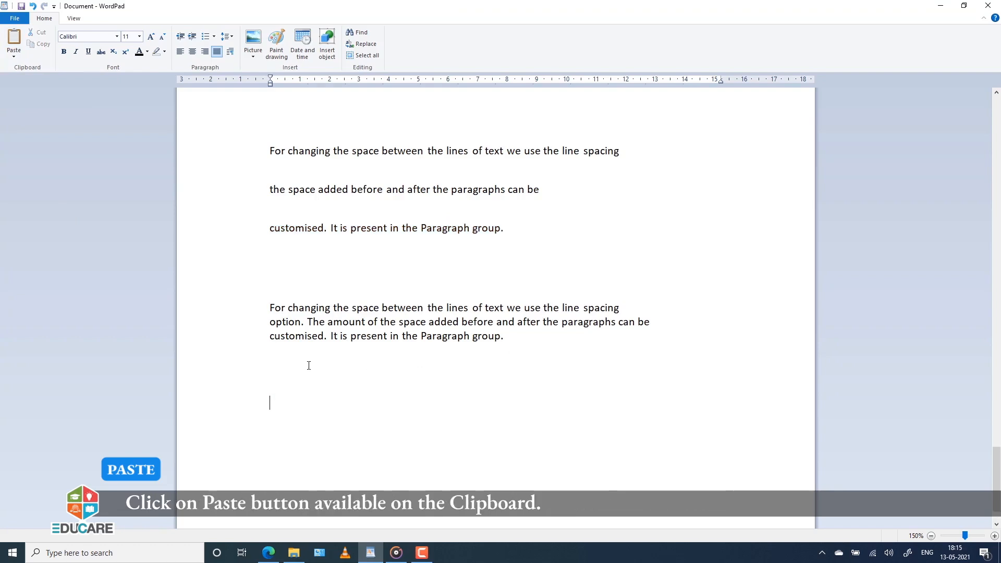
click(14, 36)
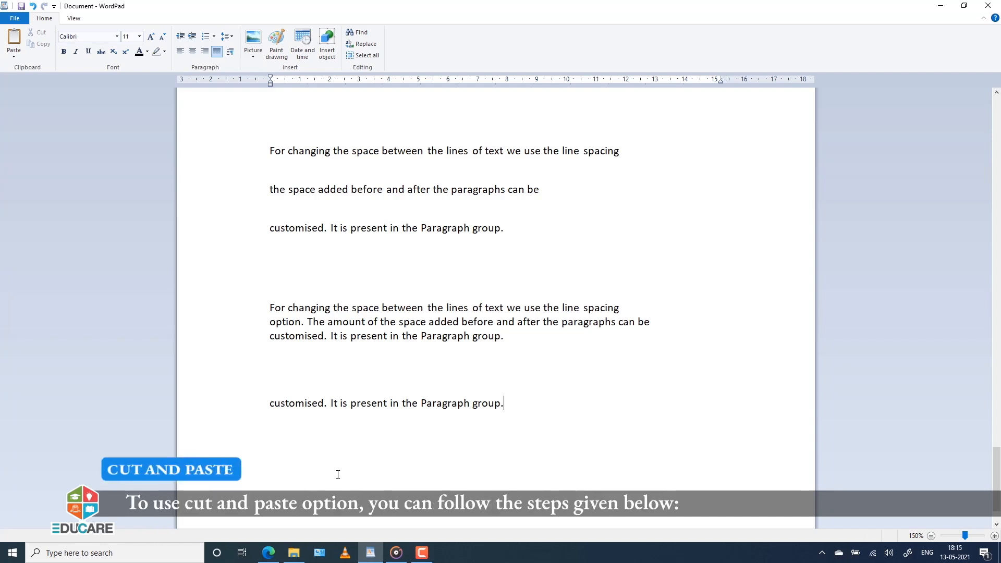
- Move "For changing the space between" from the first line to the end of the widely spaced sample's last line using cut and paste
scroll(164, 202, down, 1)
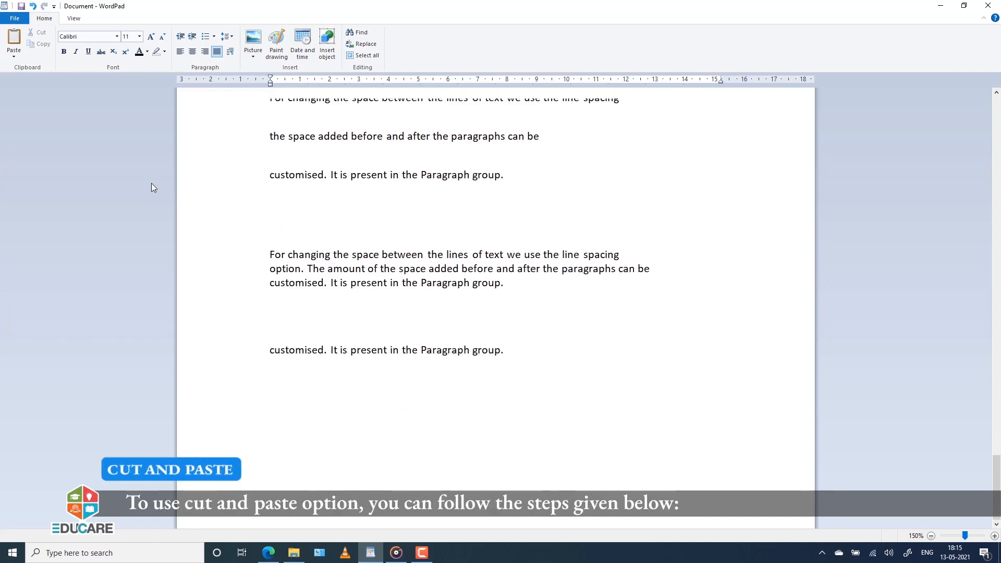
scroll(308, 211, up, 2)
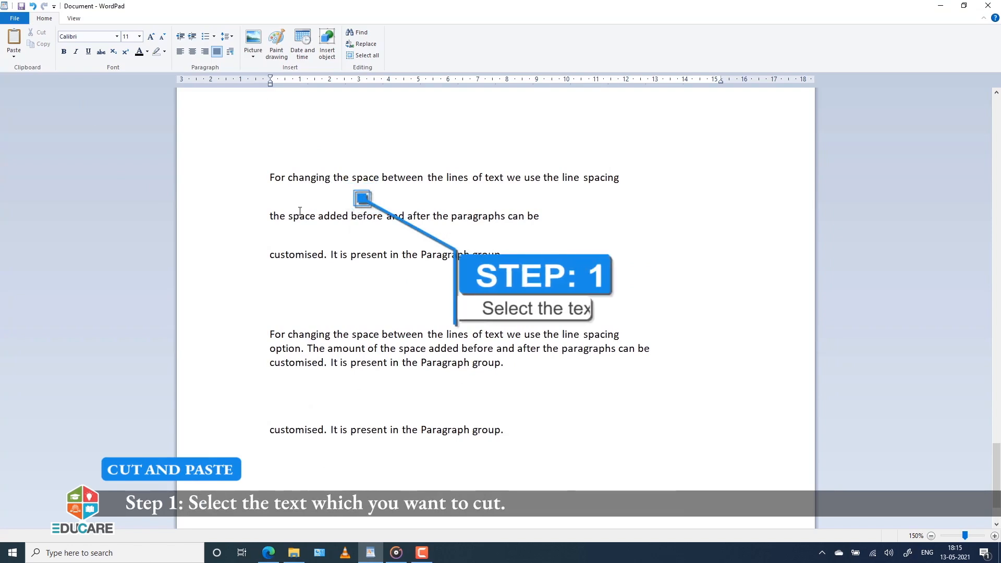
drag(270, 177, 396, 181)
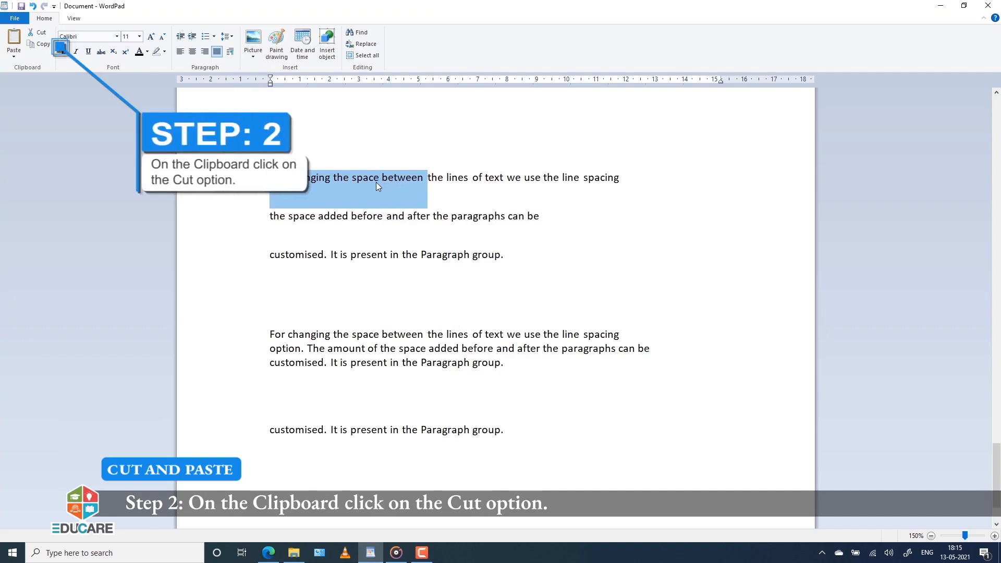
click(44, 35)
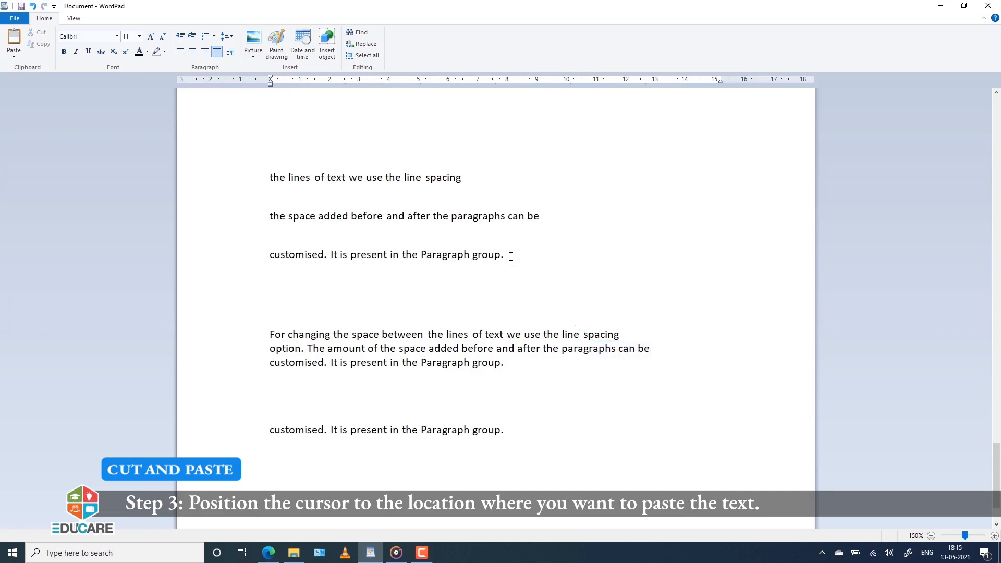
click(15, 41)
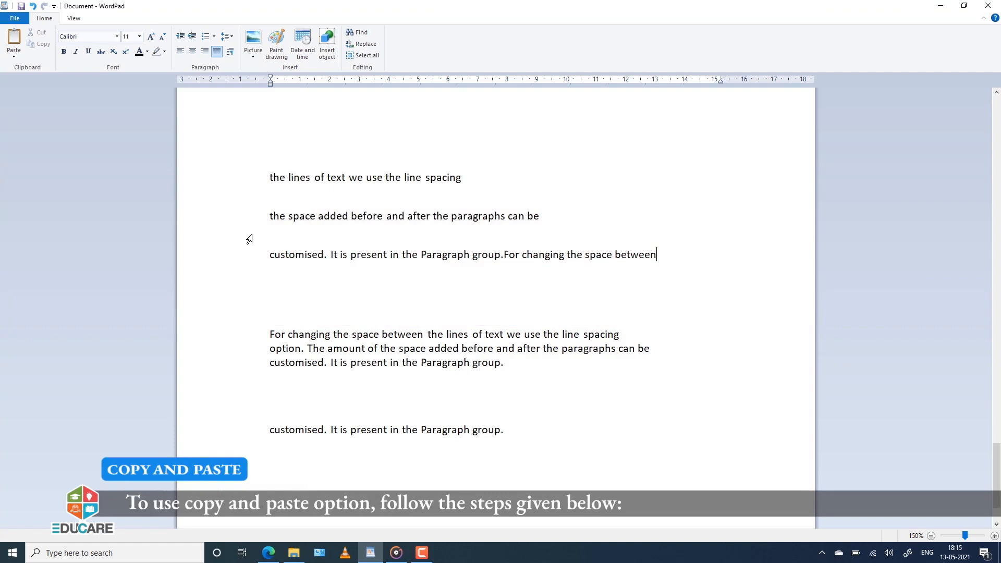
- Copy "the lines of text we use" from the first line and paste it on the blank line below the widely spaced sample
drag(269, 177, 345, 173)
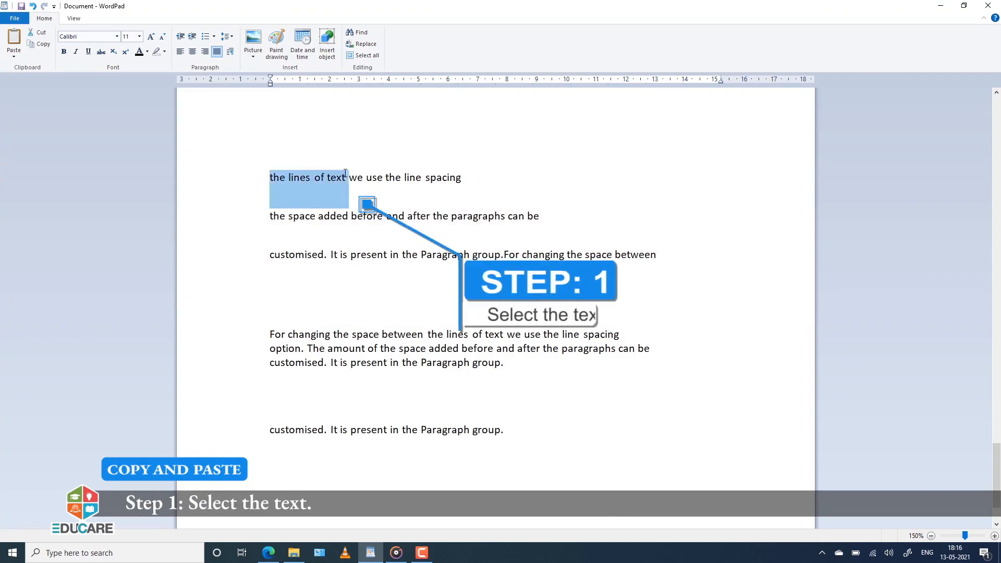
drag(269, 177, 364, 185)
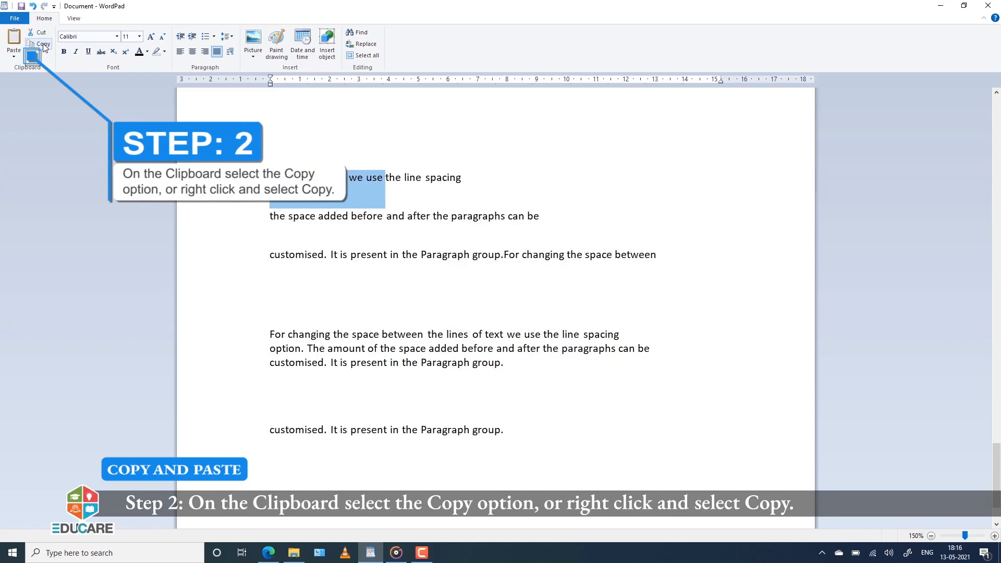
right_click(305, 203)
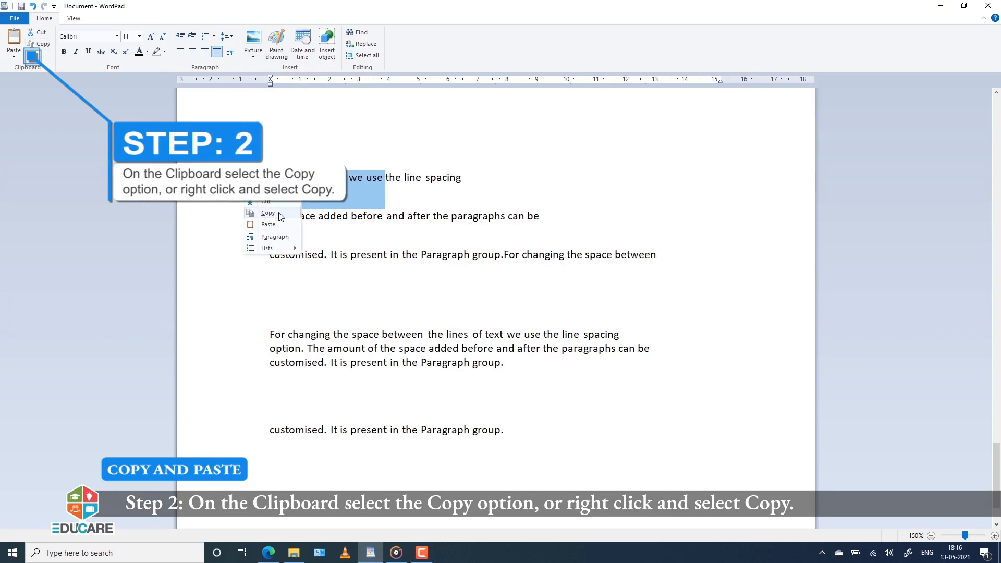
click(418, 193)
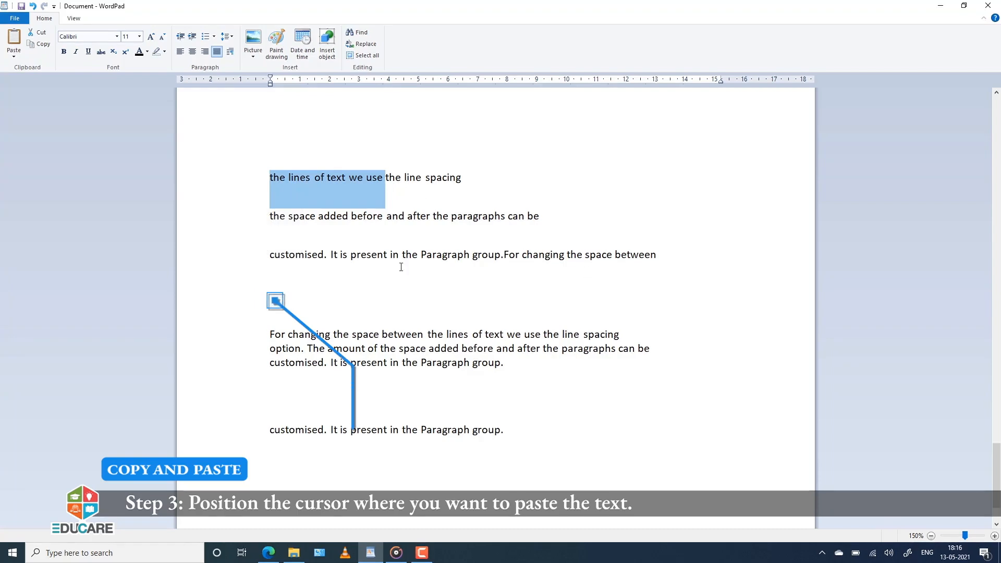
click(275, 280)
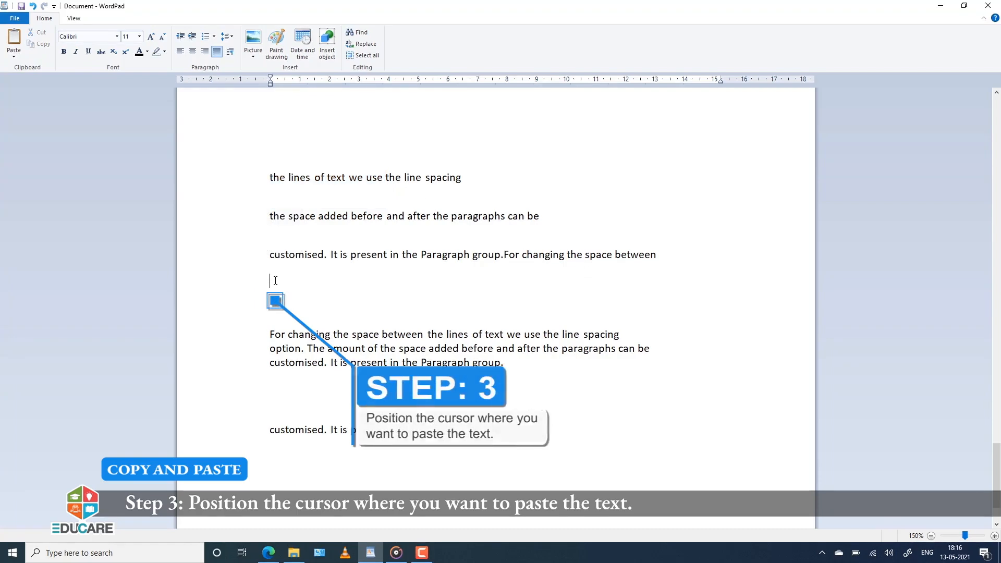
click(17, 38)
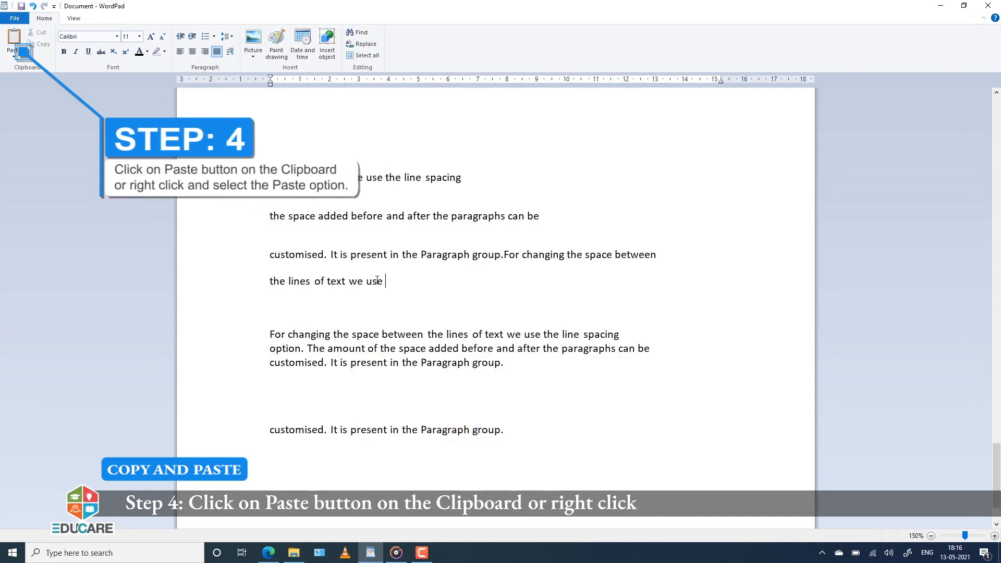
right_click(326, 282)
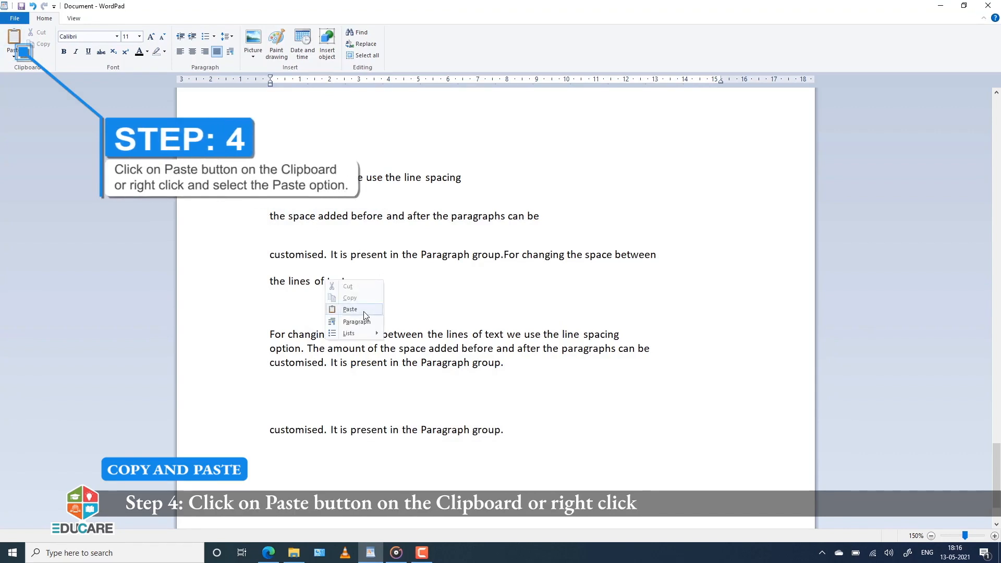
click(350, 310)
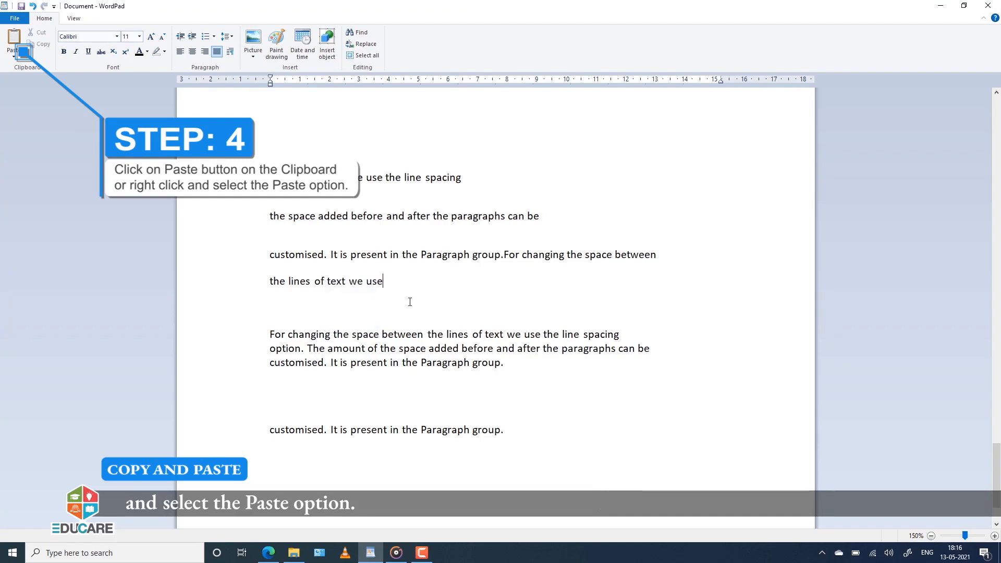